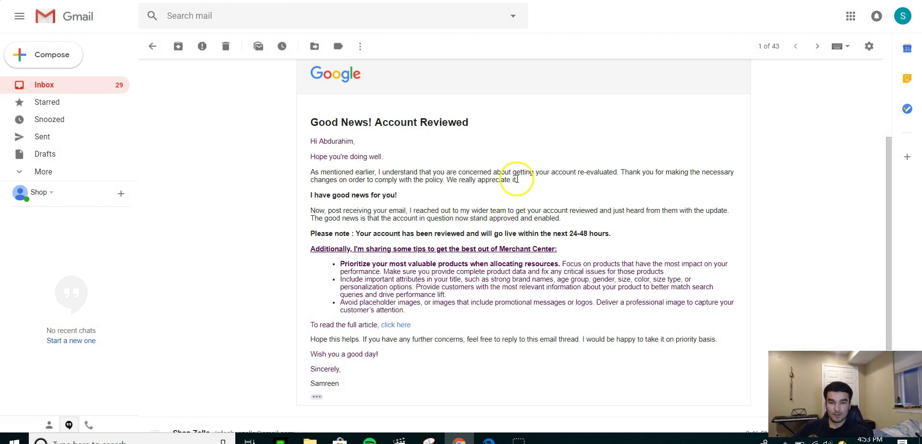
- Check the go-live notice in the account review email and open the installed apps in Shopify
left_click_drag(518, 233, 612, 233)
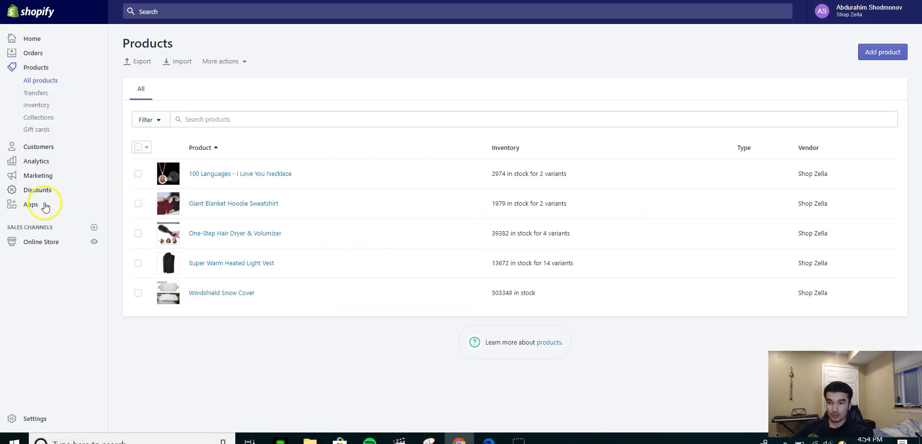
left_click(30, 210)
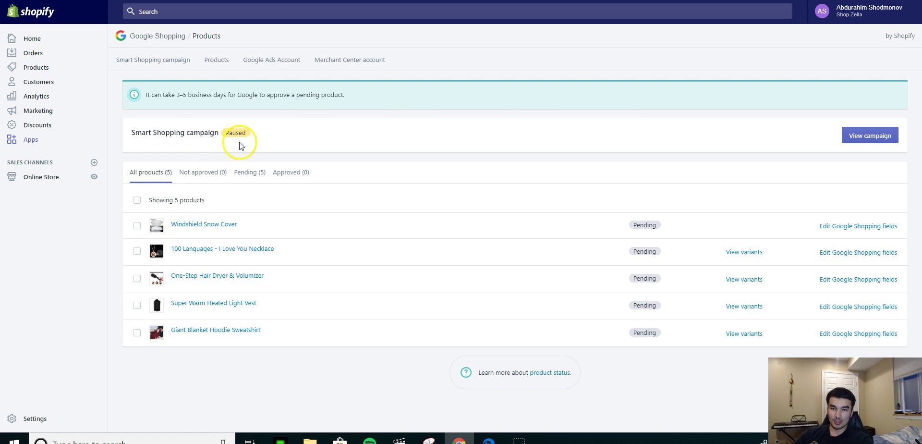
- Review the Google Smart Shopping campaign's budget and details in Shopify and return through Marketing to the store home
left_click(852, 137)
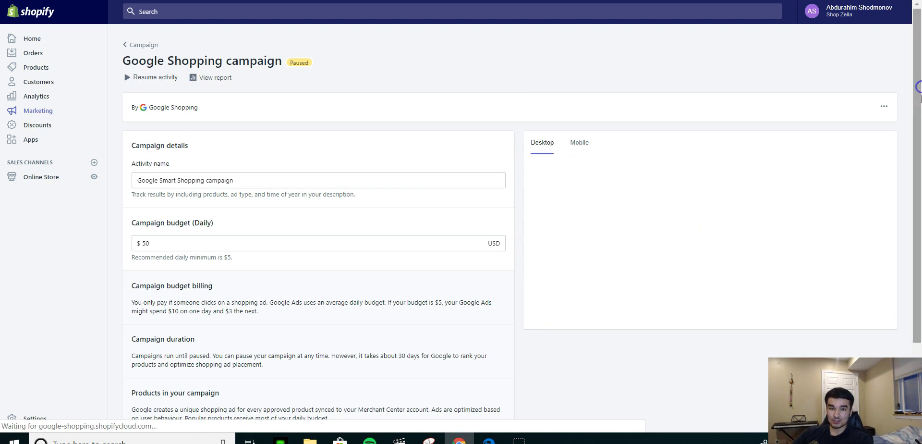
scroll(920, 108, "down", 1)
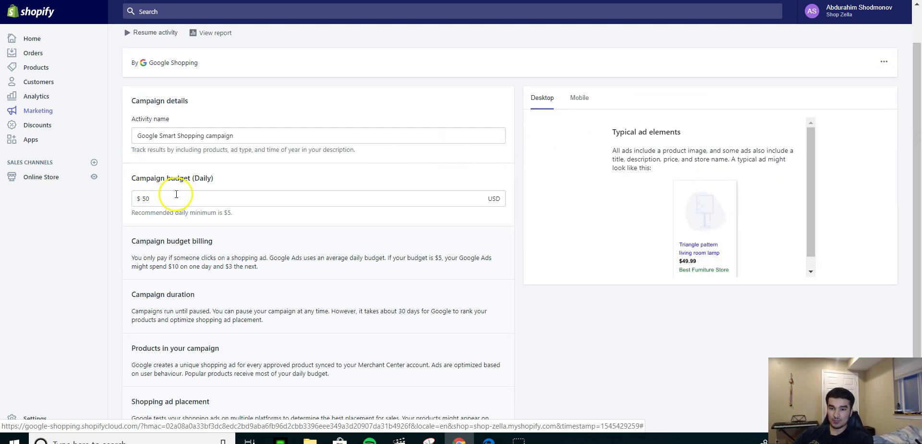
scroll(912, 192, "down", 2)
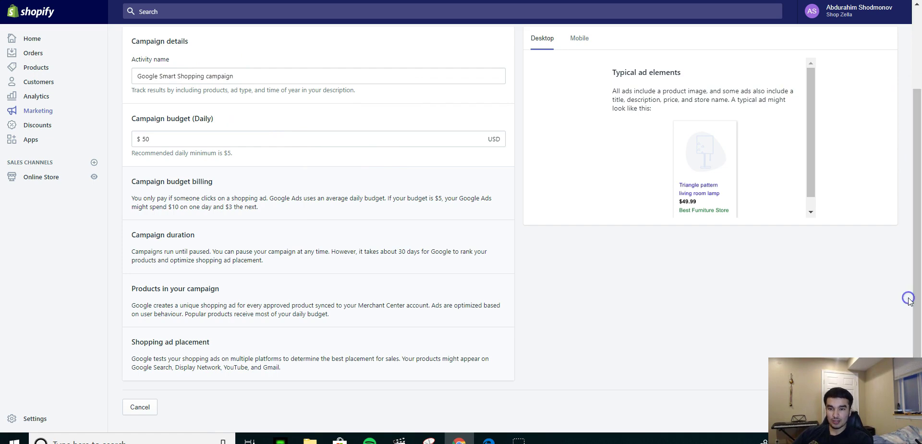
left_click_drag(917, 240, 918, 153)
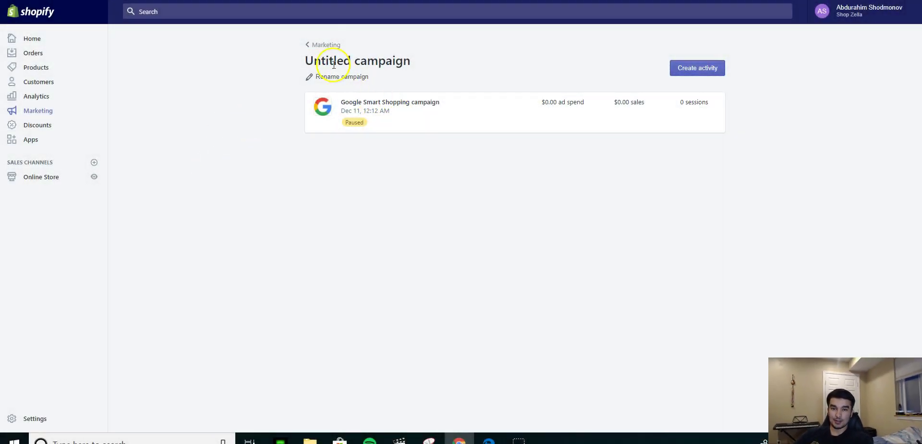
left_click(321, 45)
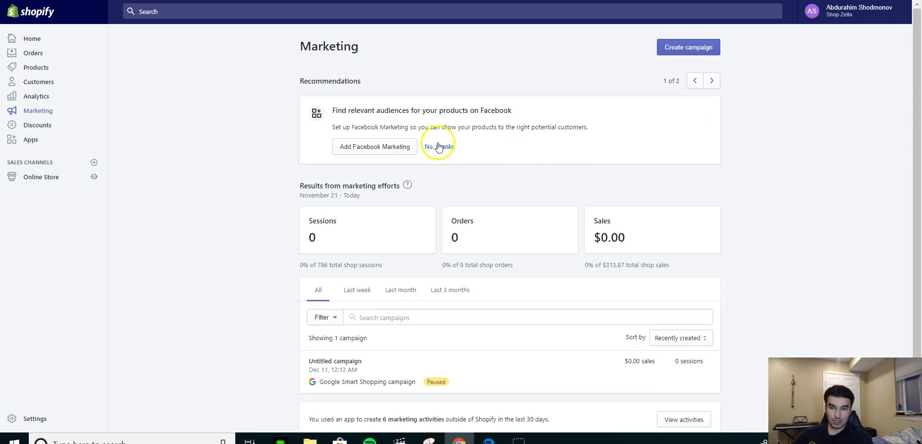
left_click(32, 39)
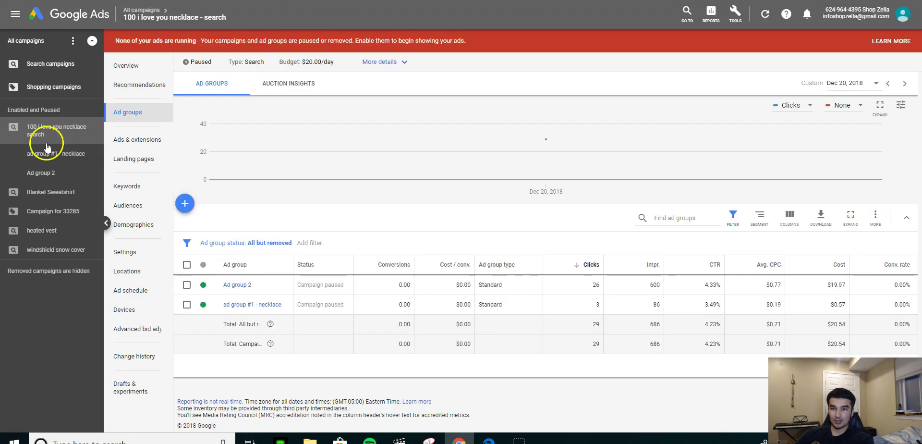
- Switch to Google Ads and examine the ad groups of the existing Smart Shopping campaign
left_click(64, 212)
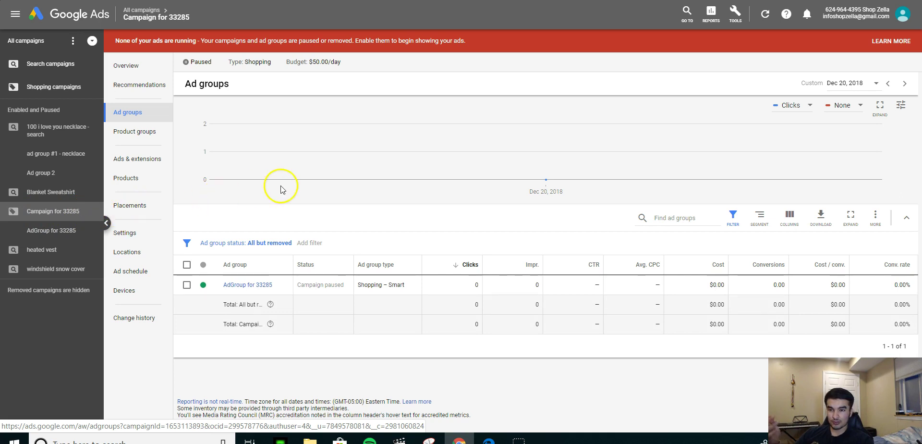
mouse_move(396, 143)
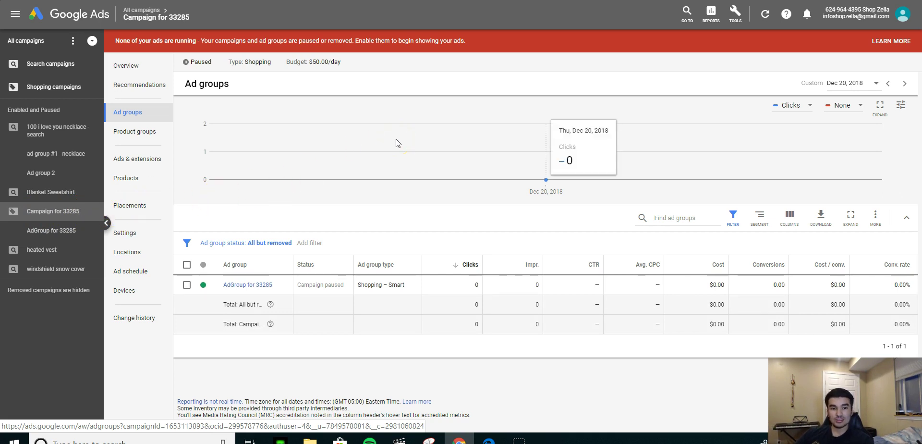
left_click(495, 110)
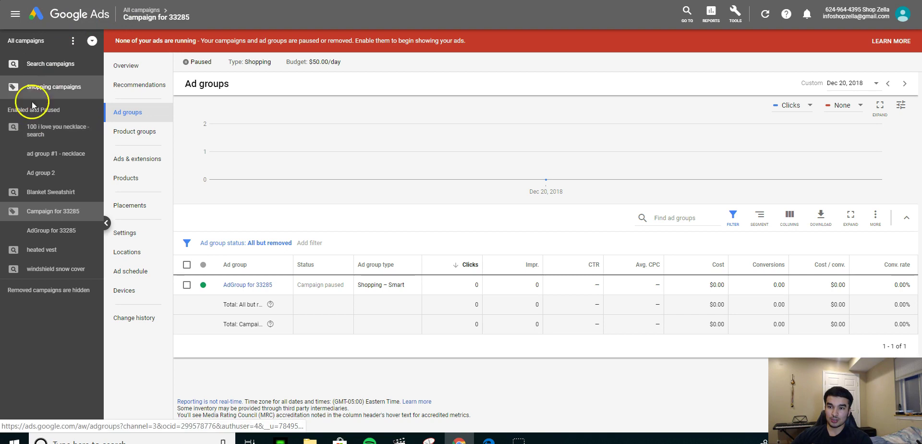
- Start creating a new campaign from the Shopping campaigns overview
left_click(41, 89)
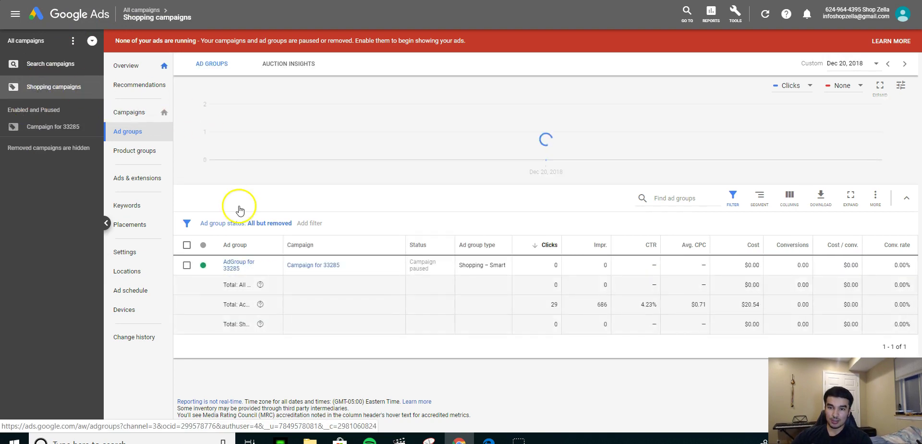
left_click(129, 113)
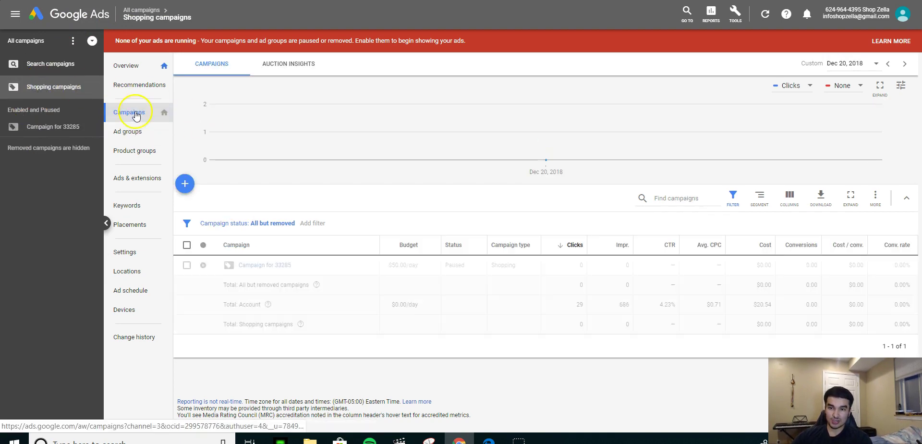
left_click(188, 185)
left_click(223, 220)
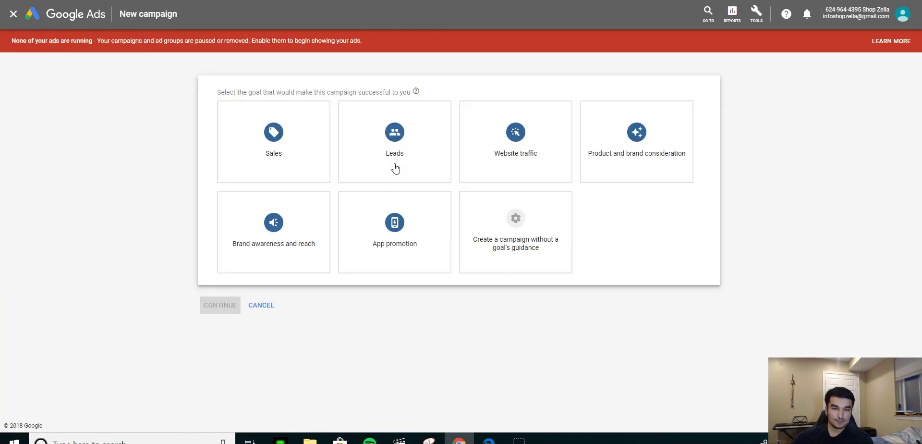
- Choose Sales as the campaign goal and Shopping as the campaign type
left_click(255, 147)
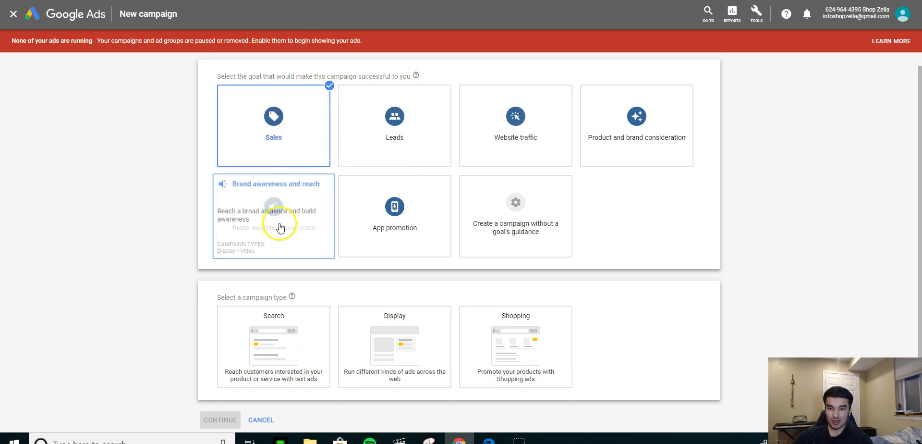
scroll(746, 218, "down", 1)
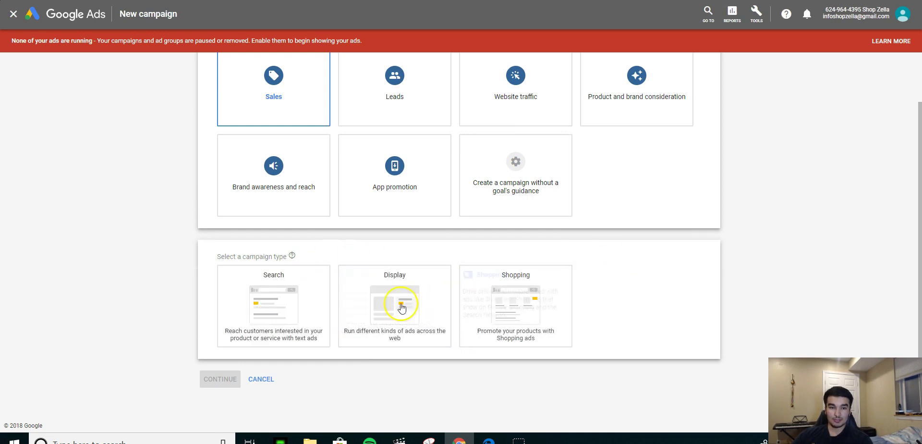
left_click(537, 290)
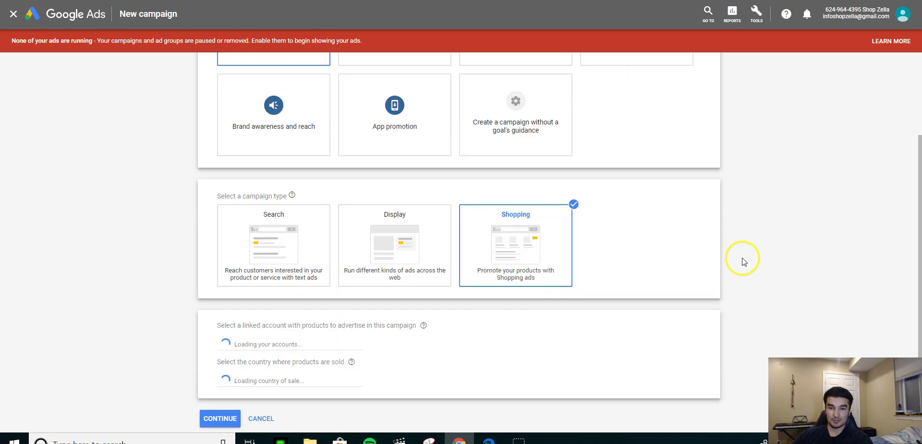
scroll(250, 138, "up", 2)
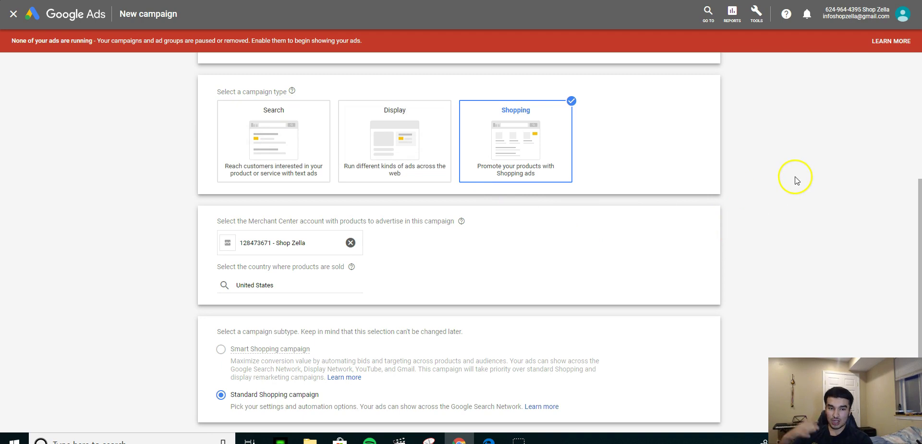
scroll(778, 222, "down", 1)
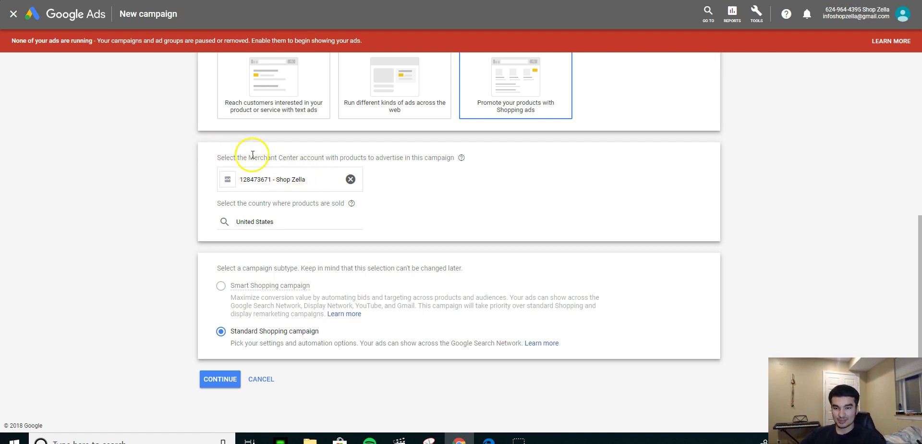
- Check the linked Shop Zella Merchant Center account and the country of sale for the new campaign
double_click(254, 180)
left_click(443, 200)
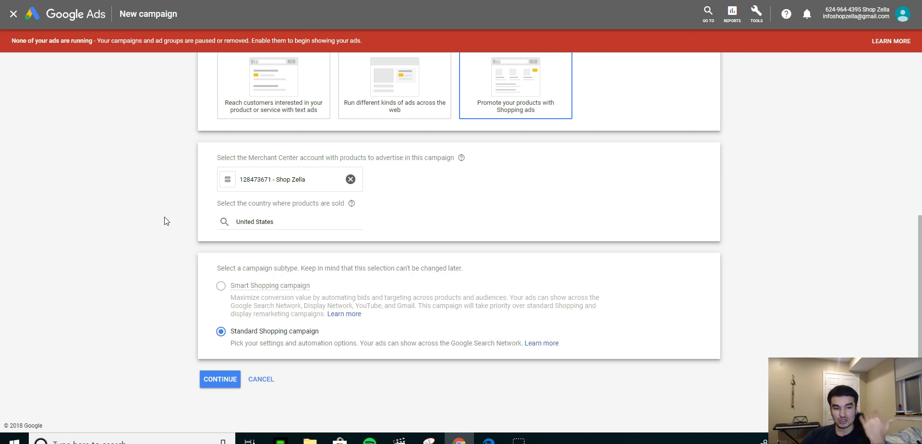
left_click(143, 246)
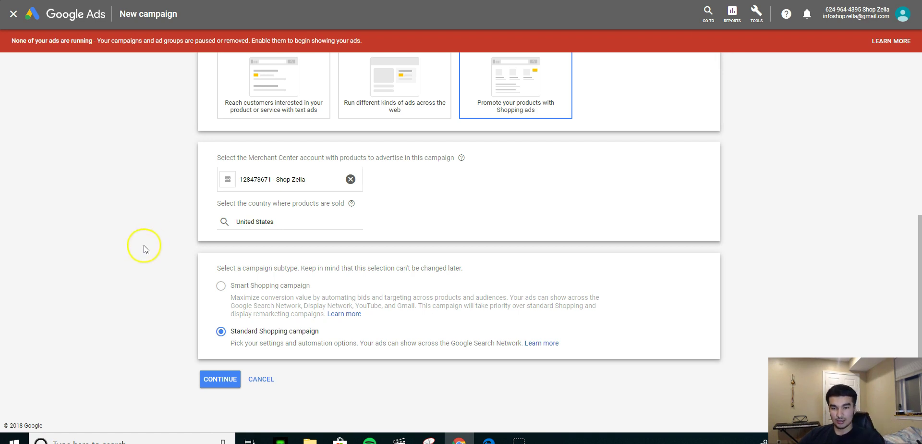
- Look up the eligibility requirements for the Smart Shopping campaign subtype
left_click(354, 316)
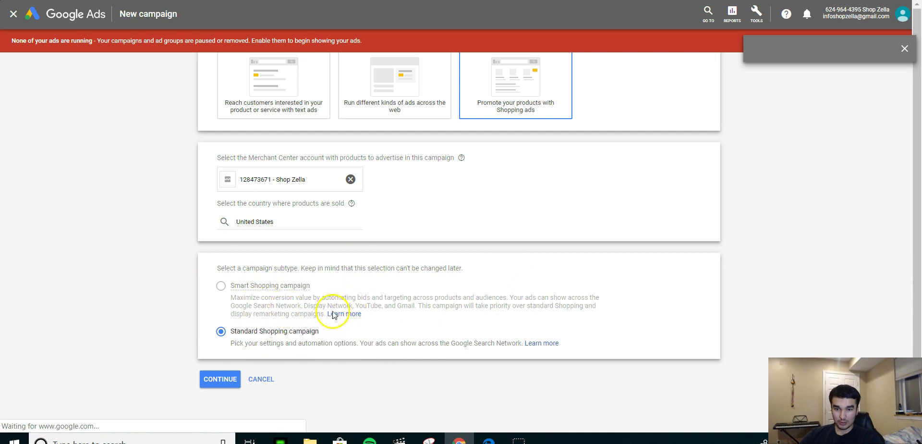
mouse_move(240, 284)
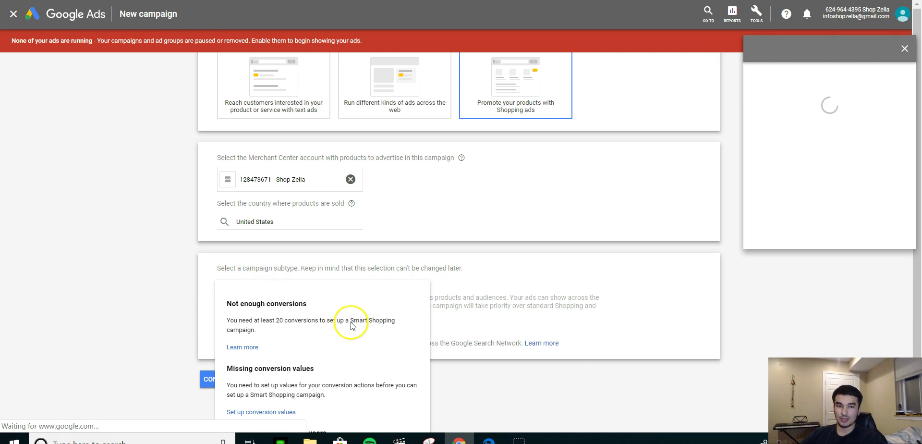
left_click(119, 300)
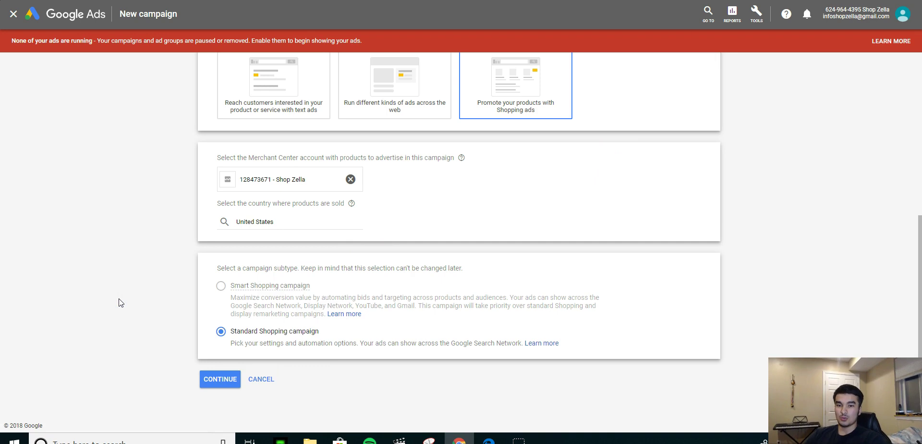
- Continue with the Standard Shopping subtype and name the campaign "heated vest - standard shopping campaign"
left_click(220, 379)
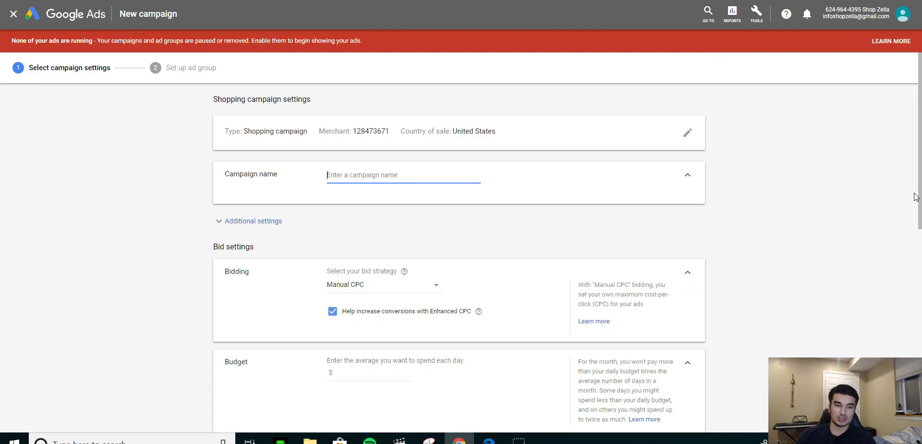
left_click(756, 281)
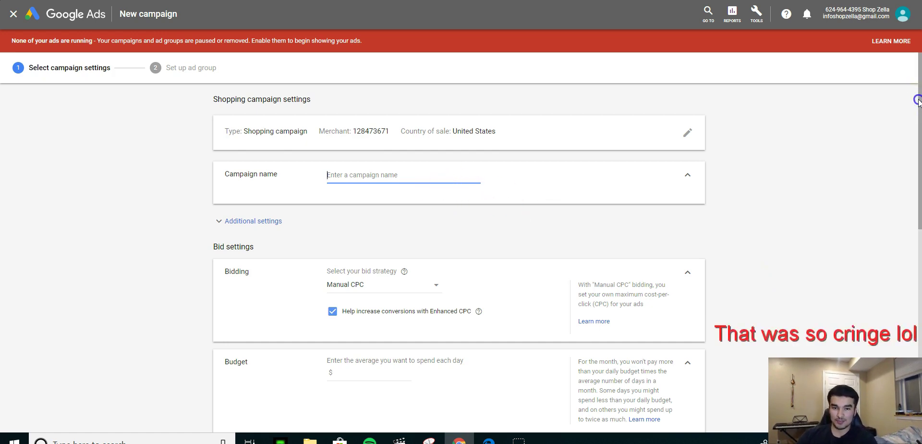
left_click_drag(919, 99, 919, 100)
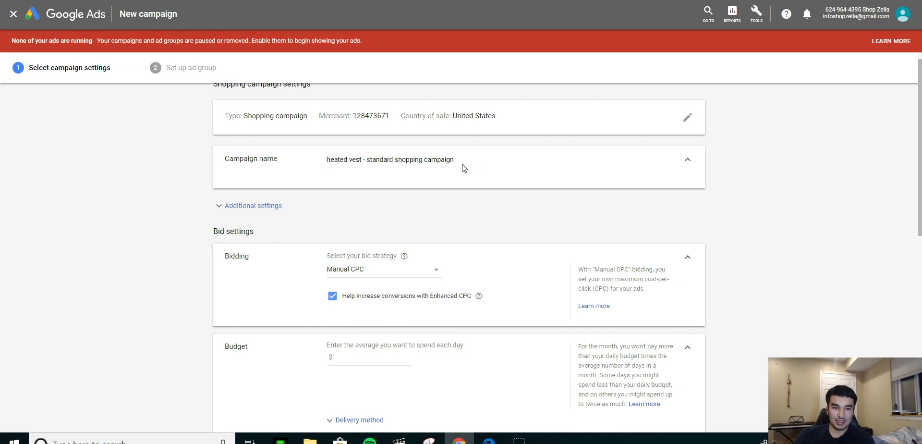
- Set the campaign's average daily budget to $50
scroll(462, 168, "down", 2)
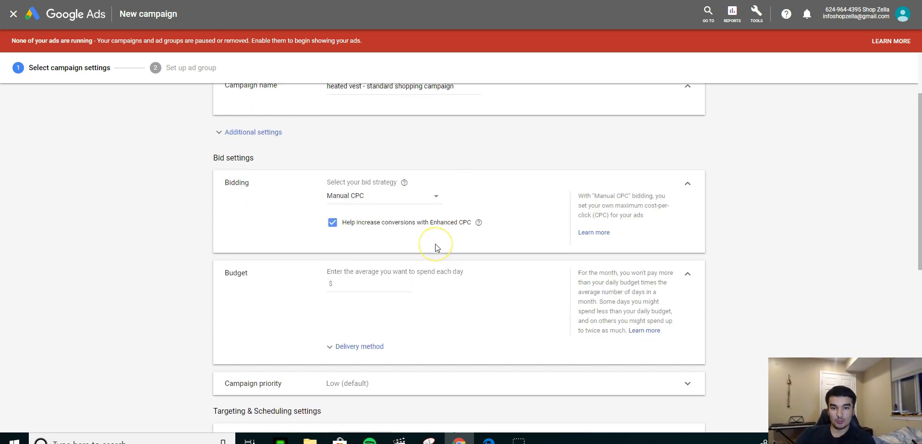
scroll(436, 247, "down", 1)
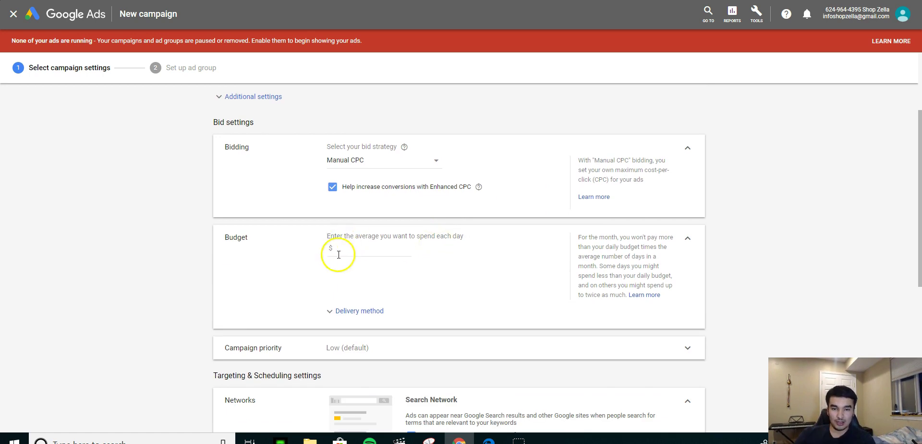
left_click(355, 248)
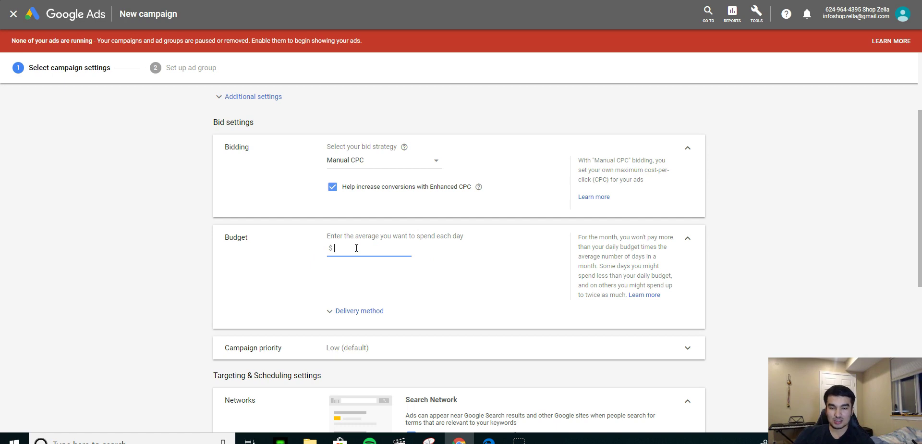
type("50")
left_click(507, 255)
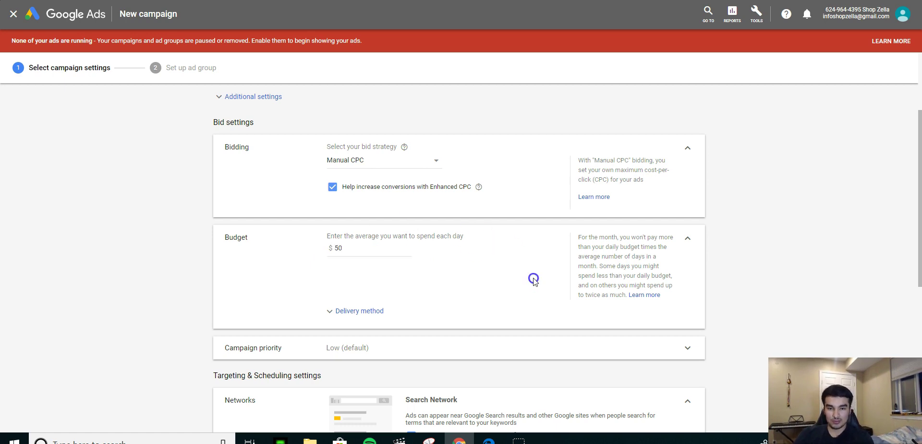
- Examine the budget's delivery method options and the campaign priority choices
scroll(533, 279, "down", 5)
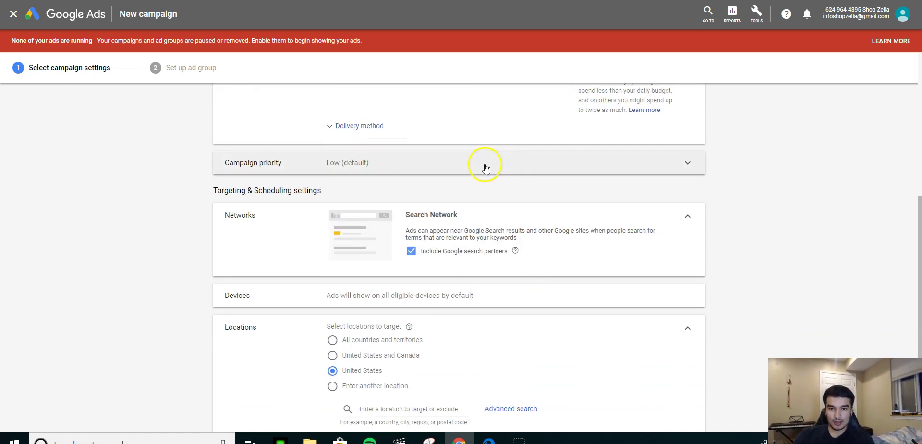
left_click(347, 128)
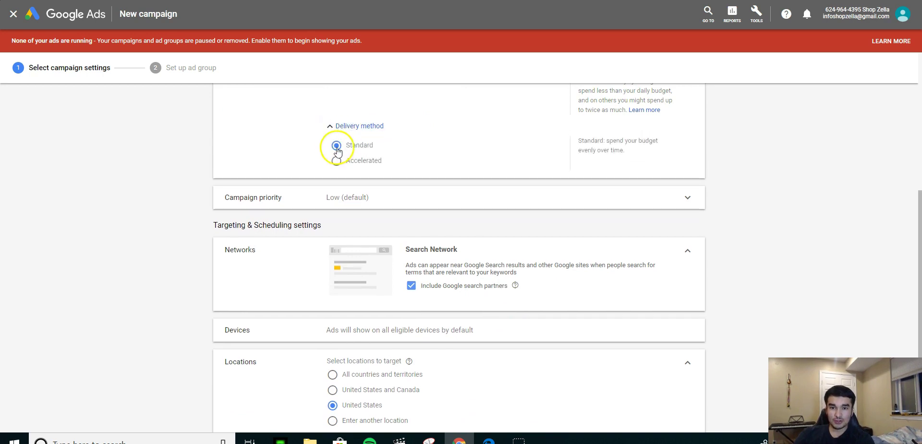
left_click(353, 125)
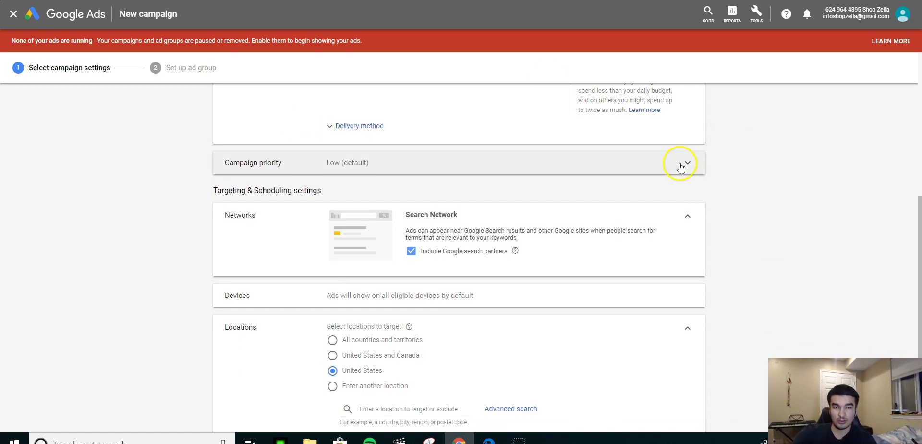
left_click(688, 165)
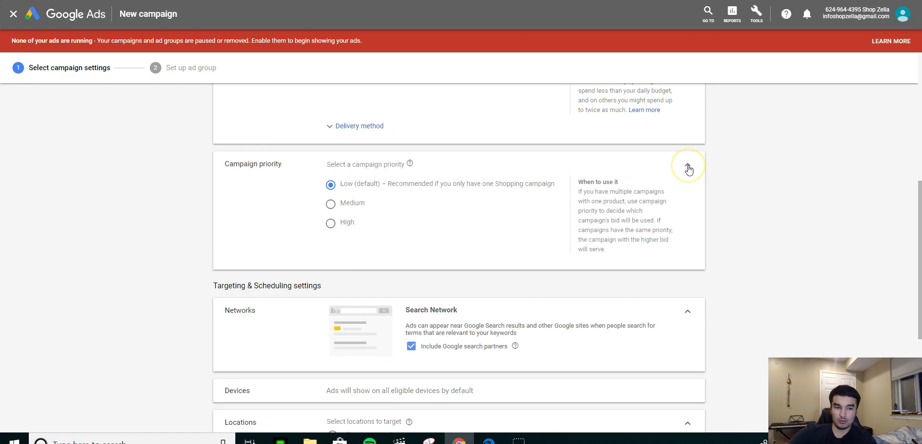
- Keep the low campaign priority and set the campaign's target locations to United States and Canada
left_click(688, 168)
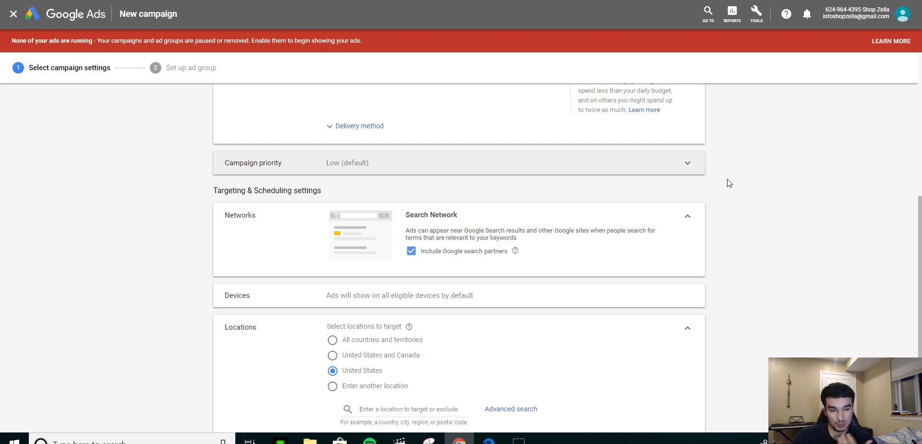
scroll(727, 179, "down", 1)
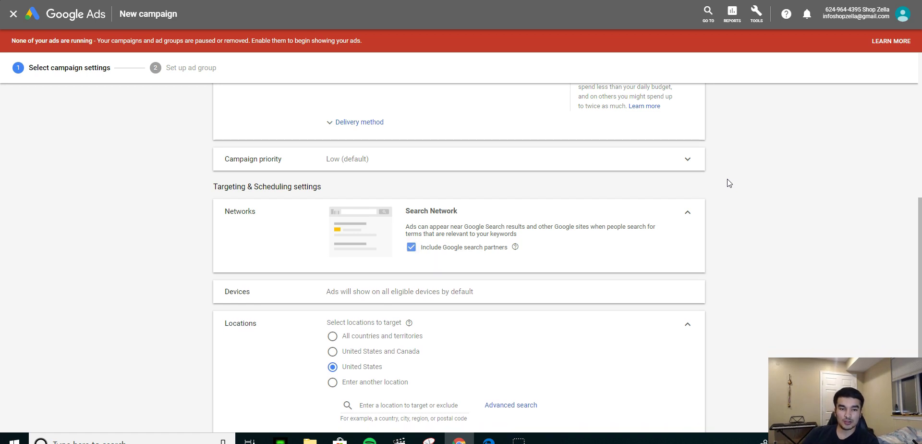
left_click(716, 241)
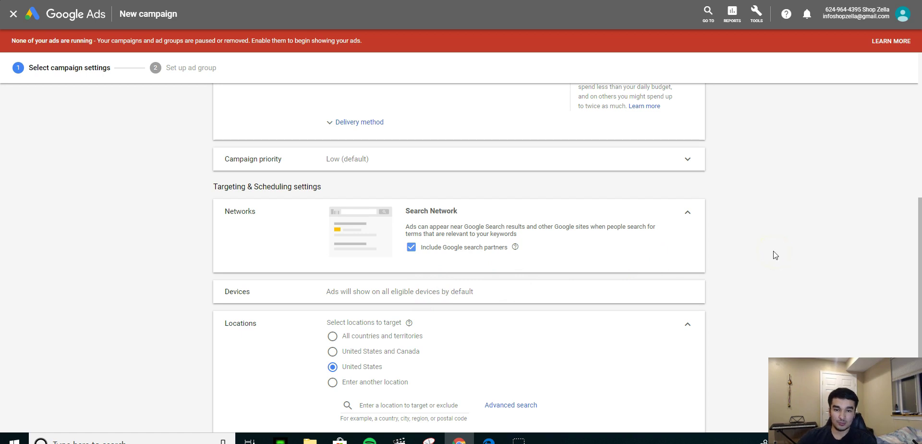
scroll(773, 252, "down", 2)
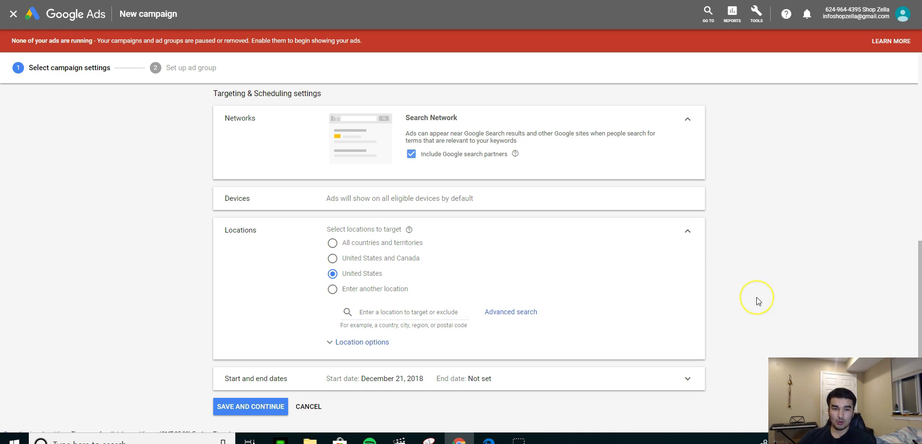
scroll(758, 300, "down", 1)
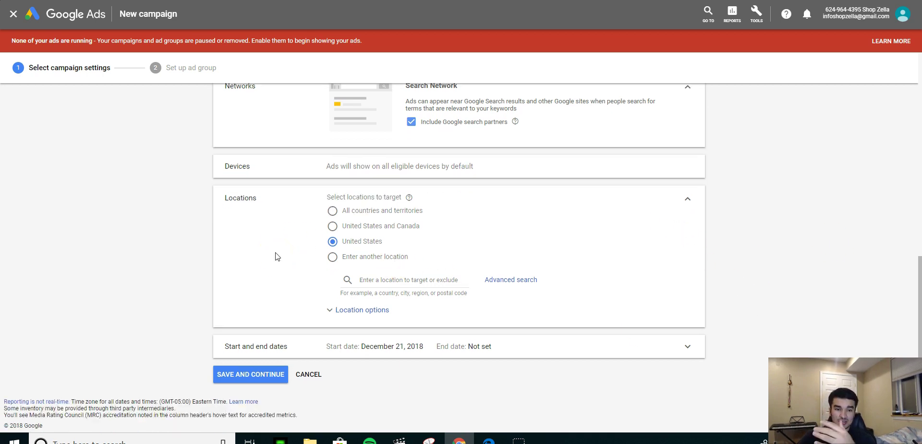
left_click(331, 226)
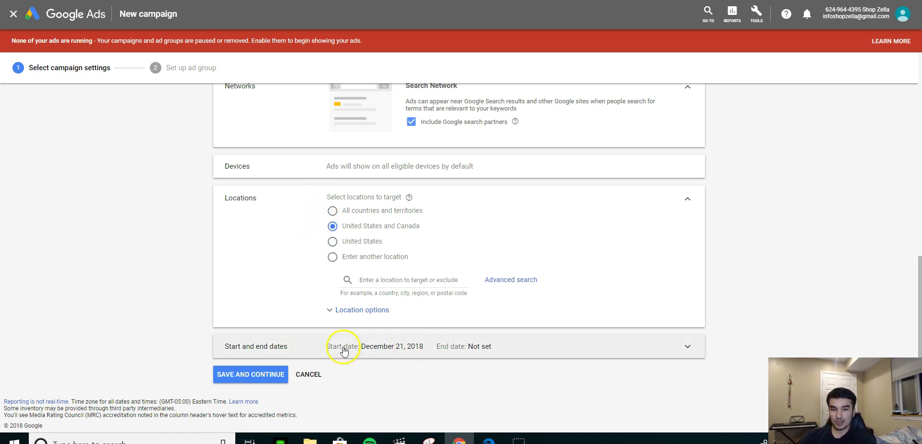
- Check the start and end date settings, keep Dec 21, 2018 with no end date, and save the campaign settings
left_click(553, 354)
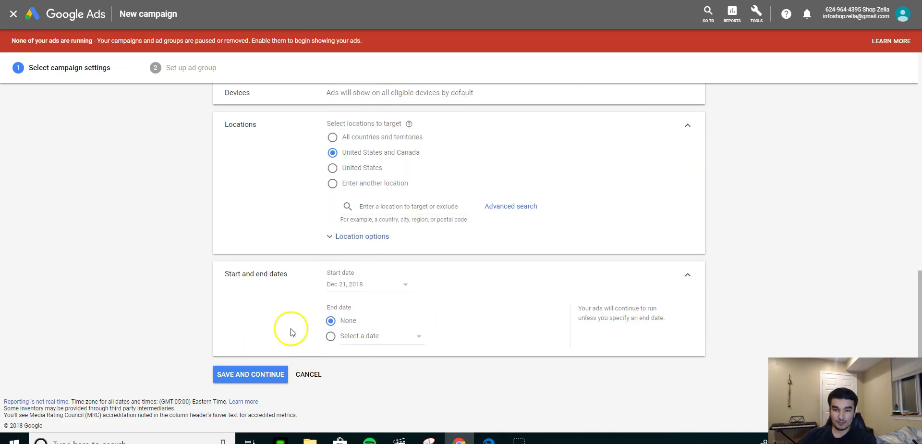
left_click(373, 288)
left_click(501, 306)
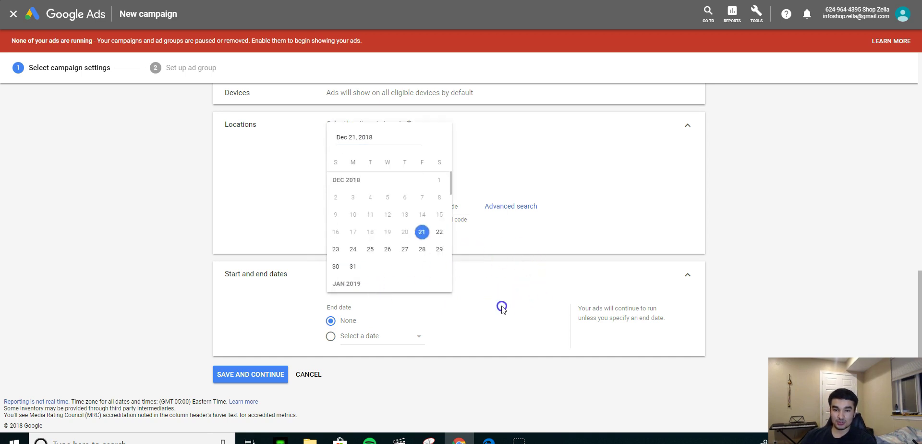
left_click(262, 376)
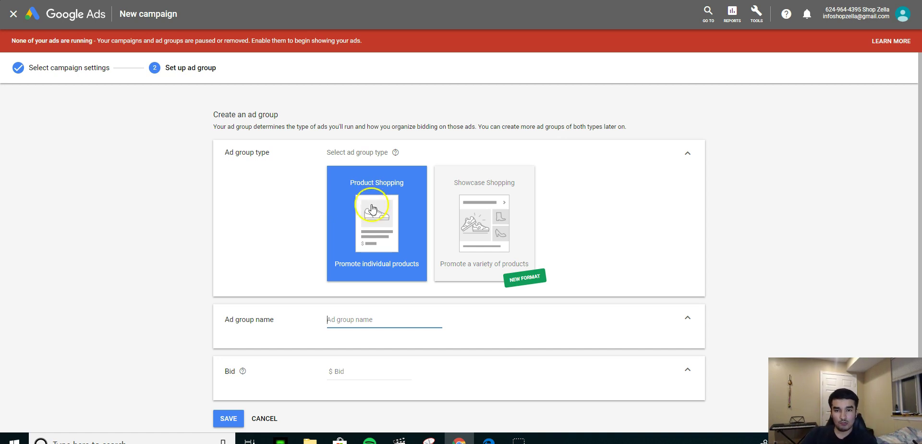
- Create a Product Shopping ad group named "heated vest - product shopping" with a bid of $0.80
scroll(498, 274, "down", 1)
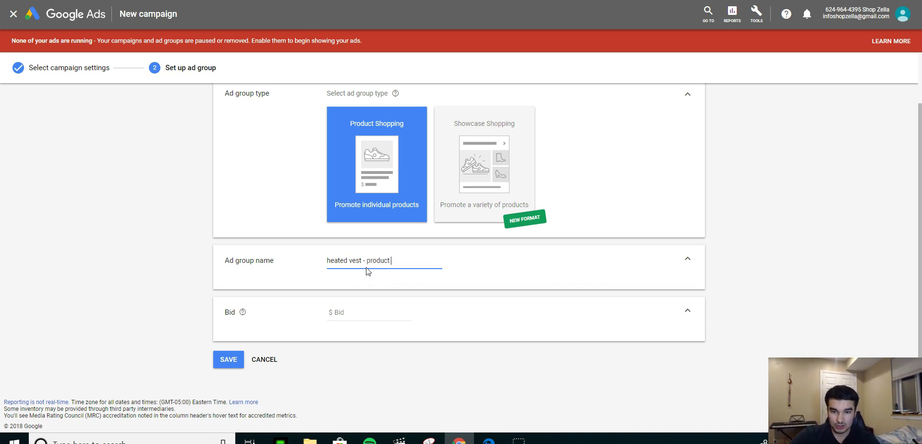
type("ing")
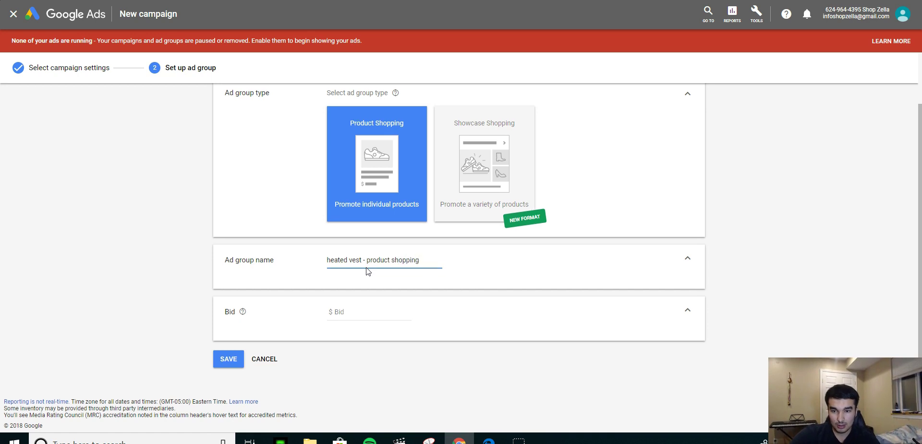
left_click(357, 321)
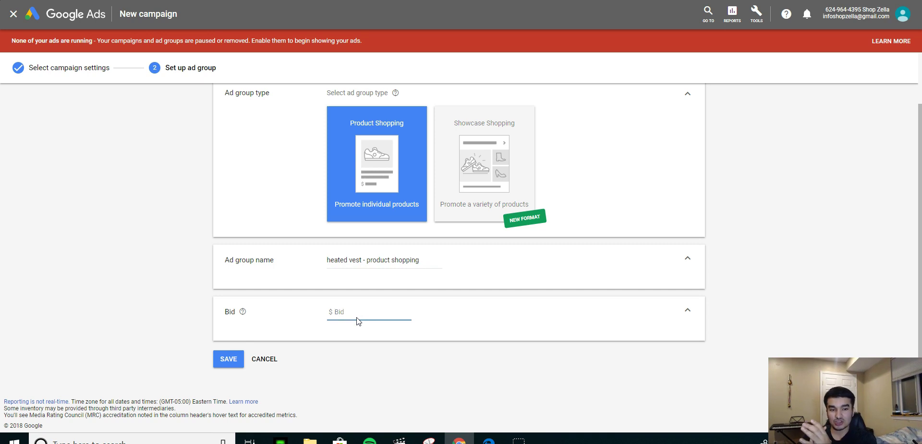
type(".80")
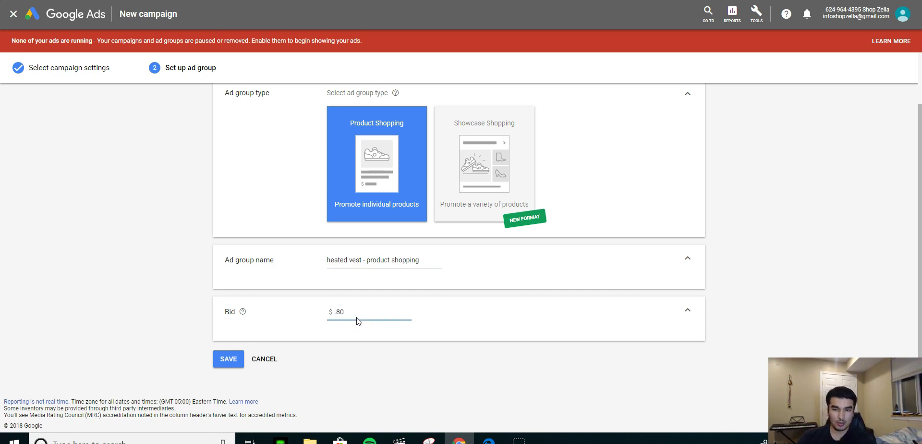
left_click(230, 359)
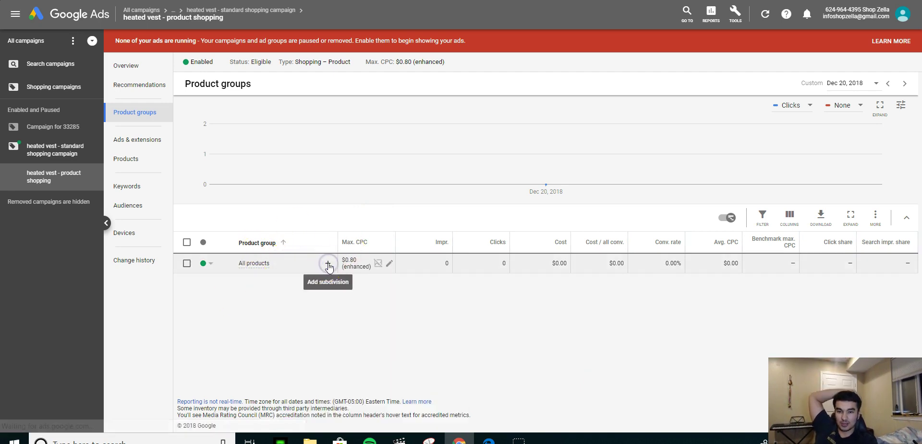
- Subdivide all products by Item ID and select the heated vest variants Blue / XL, Black / XXL and Blue / XXL
left_click(329, 263)
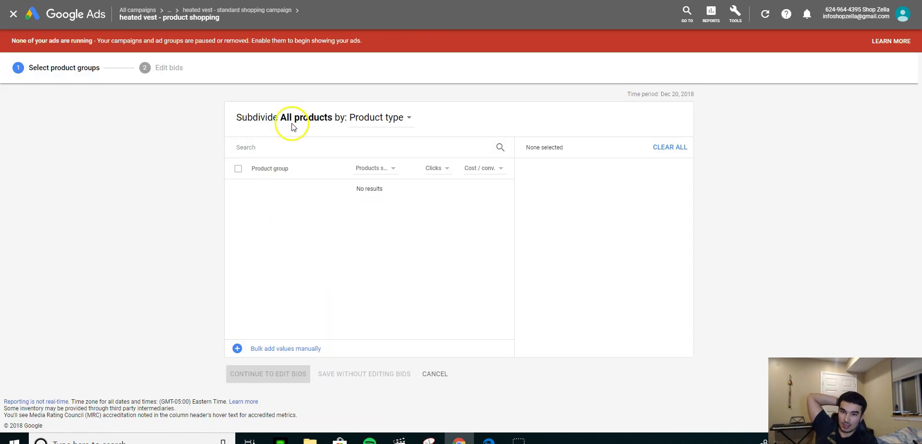
left_click(383, 119)
left_click(382, 153)
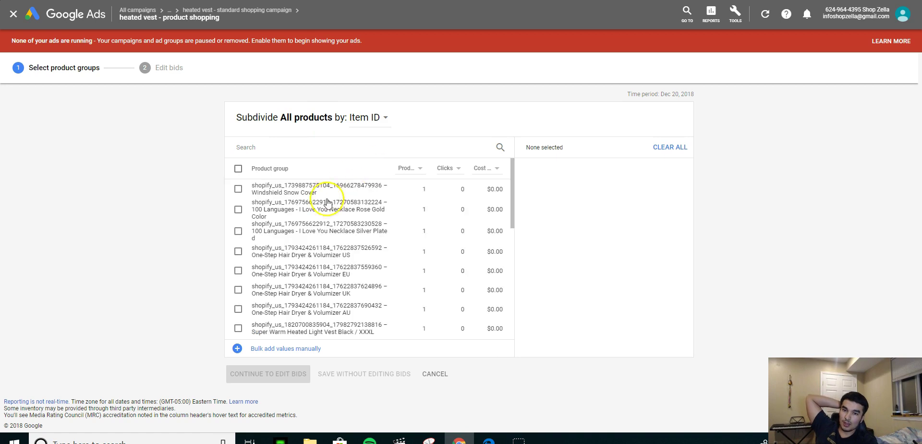
scroll(361, 307, "down", 3)
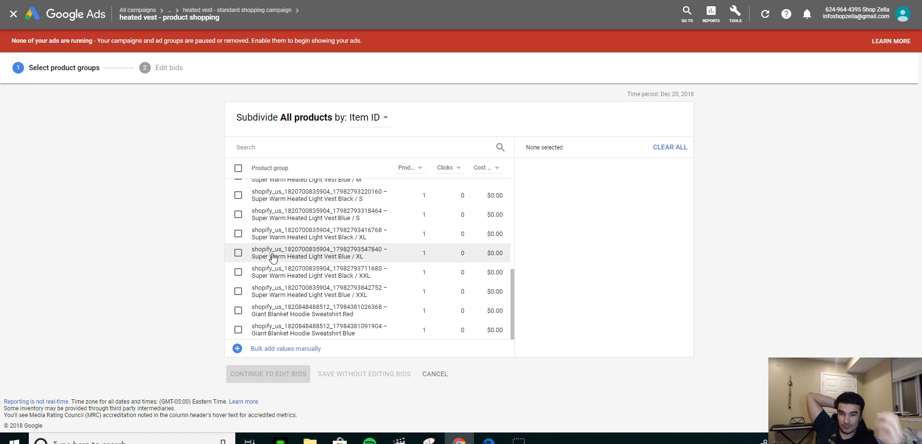
left_click(238, 253)
left_click(237, 273)
left_click(238, 291)
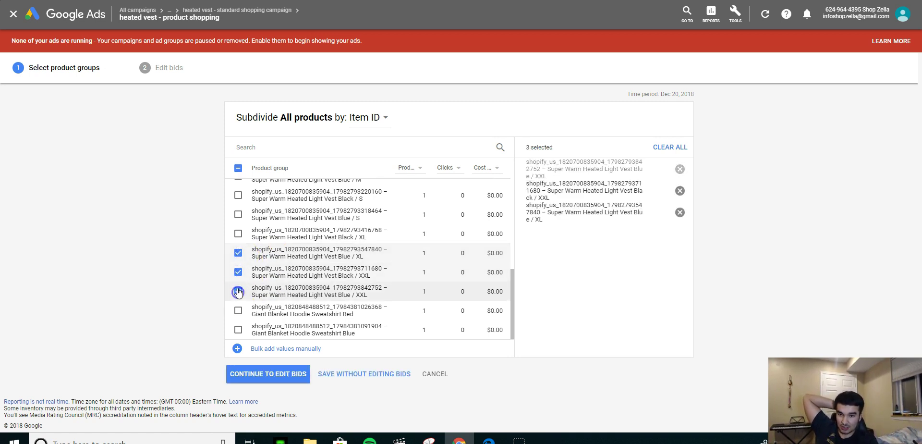
- Add the heated vest variants Black / S, Blue / S, Black / XL, Blue / M and Black / M to the selection
scroll(248, 230, "up", 1)
left_click(238, 211)
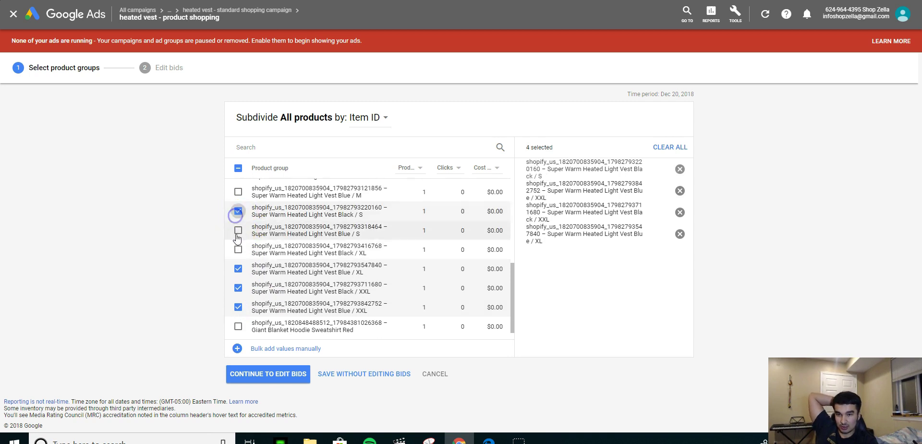
left_click(237, 231)
left_click(238, 250)
scroll(249, 250, "up", 3)
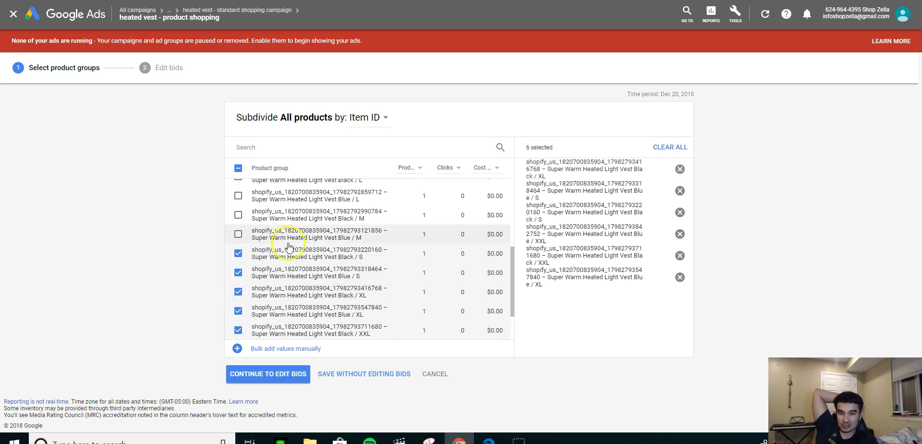
left_click(238, 234)
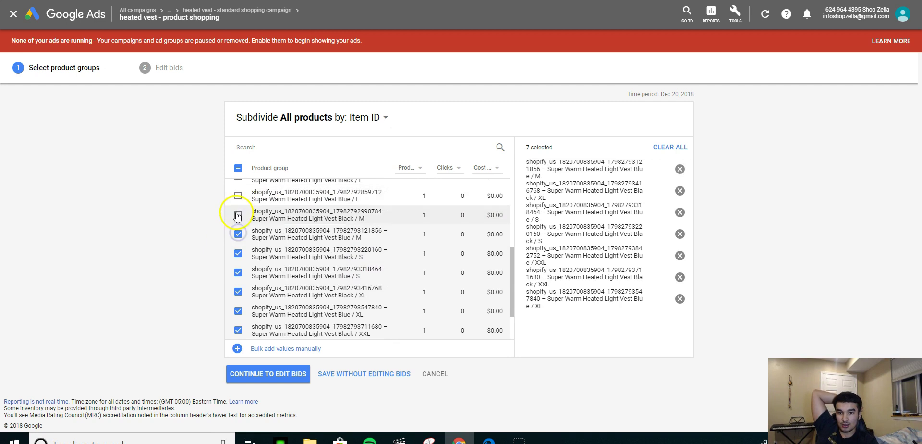
left_click(237, 215)
- Add the remaining heated vest variants to the selection: L, XXXL and 4XL in both Black and Blue
scroll(262, 255, "up", 3)
left_click(238, 260)
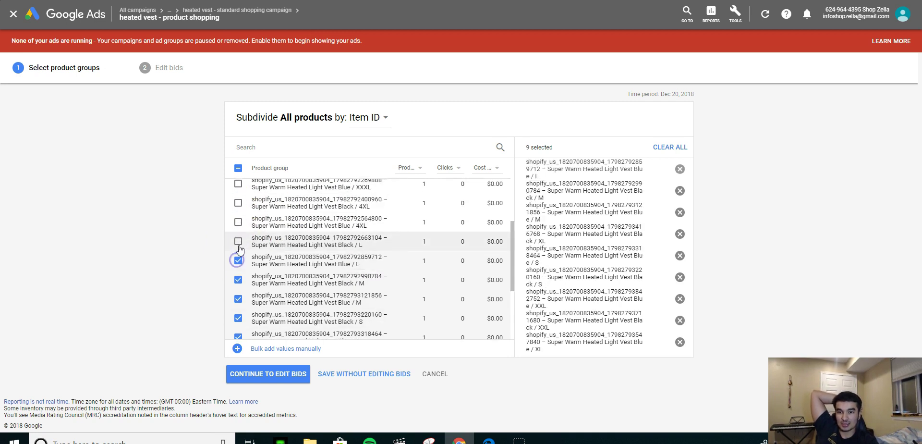
left_click(238, 241)
left_click(239, 222)
left_click(238, 184)
left_click(239, 203)
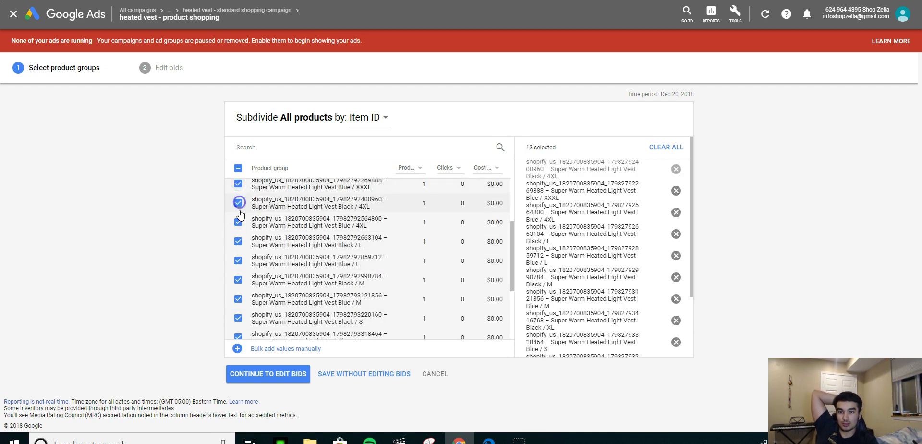
scroll(241, 214, "up", 3)
left_click(238, 287)
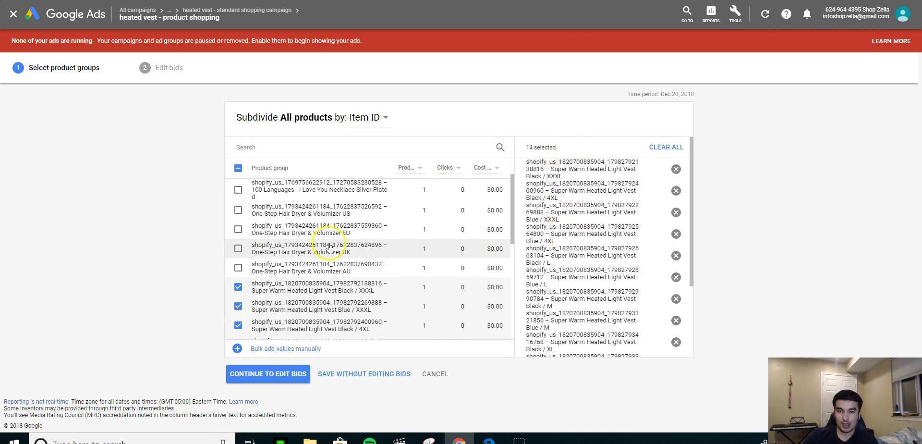
scroll(330, 241, "up", 1)
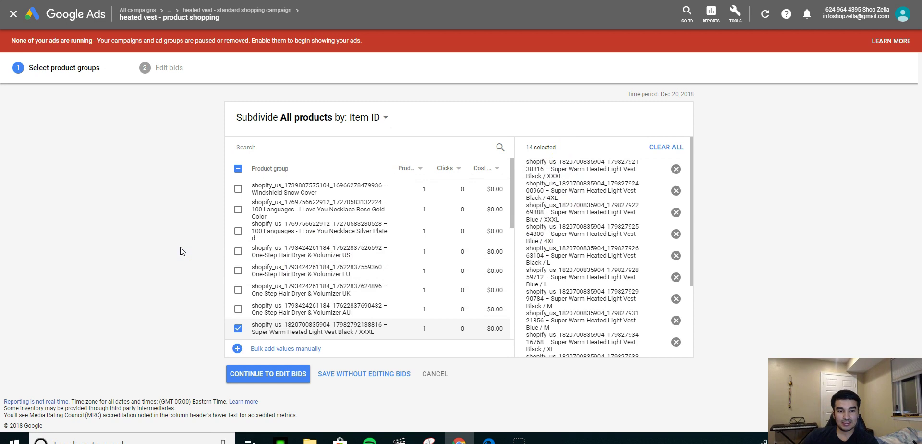
- Try subdividing all products by Category with Apparel & Accessories selected, and return to the Item ID subdivision
left_click(384, 116)
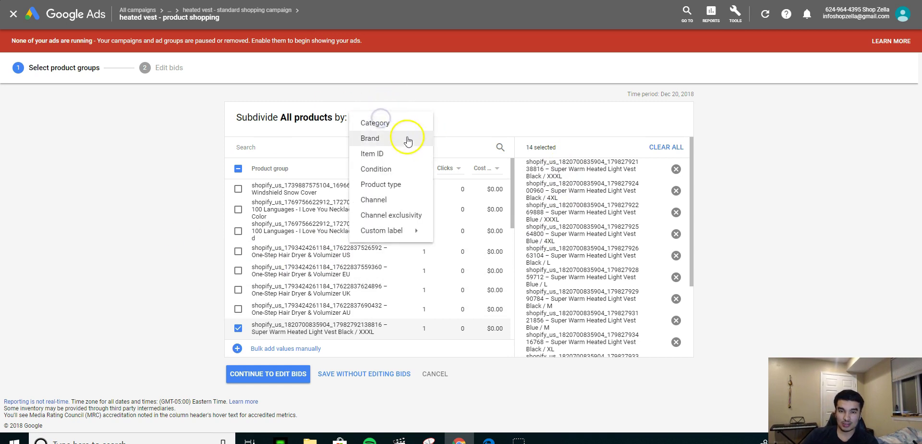
left_click(481, 97)
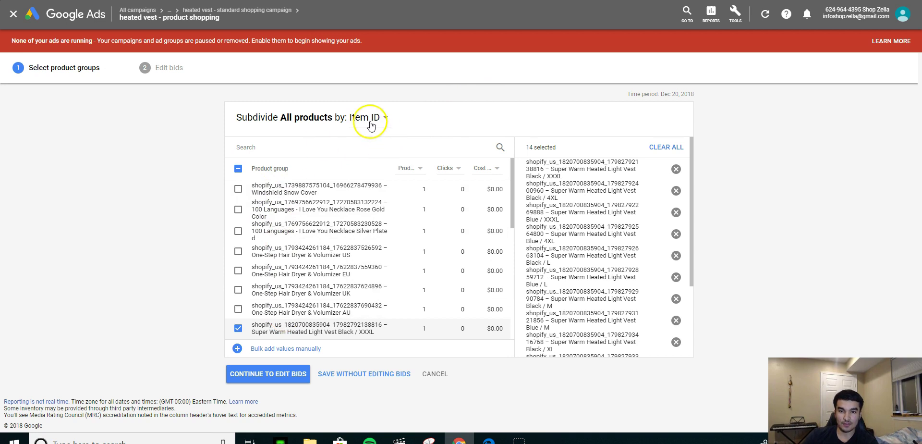
double_click(370, 122)
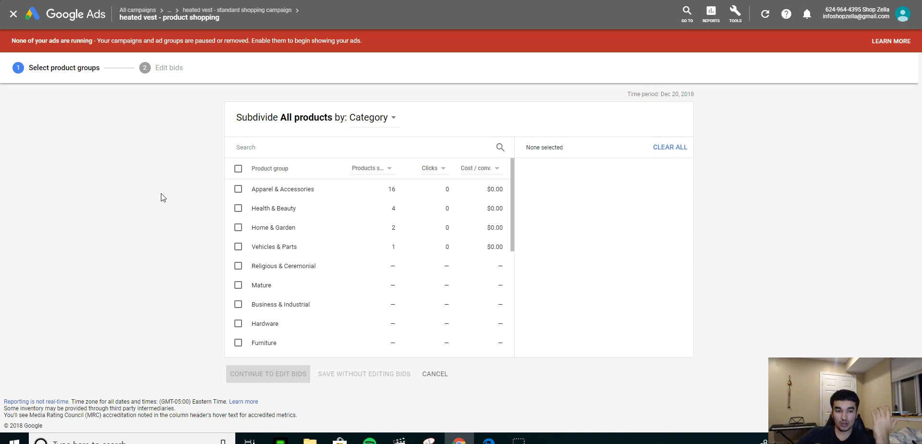
left_click(239, 190)
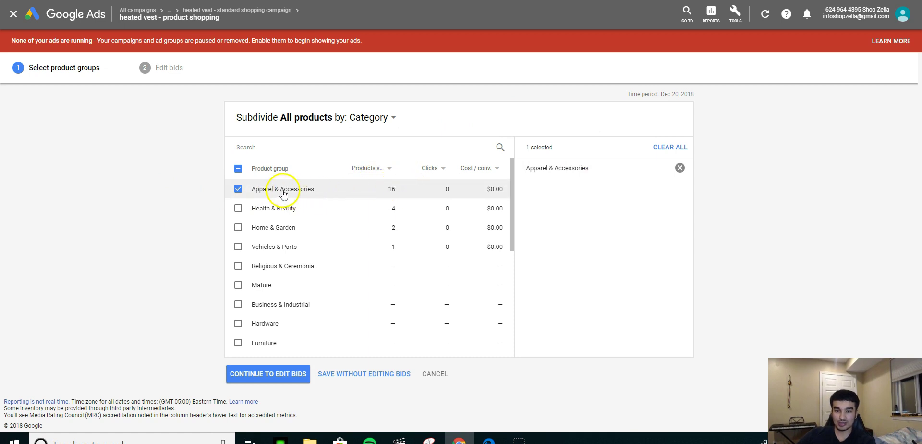
left_click(237, 189)
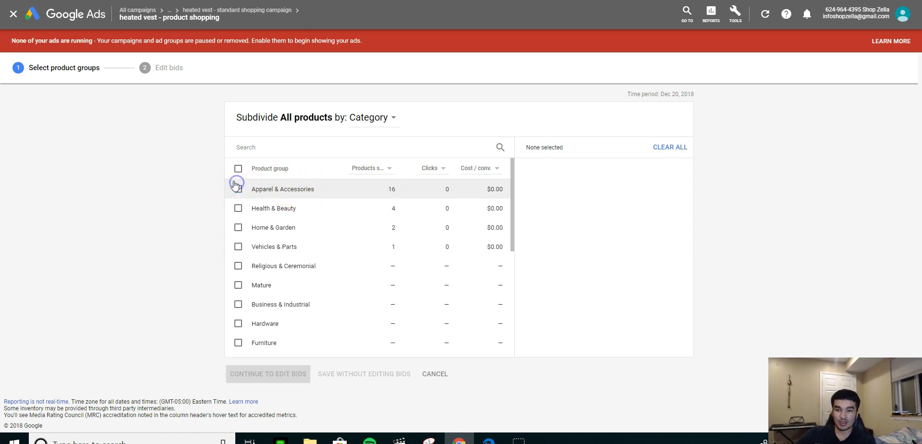
left_click(392, 117)
left_click(379, 152)
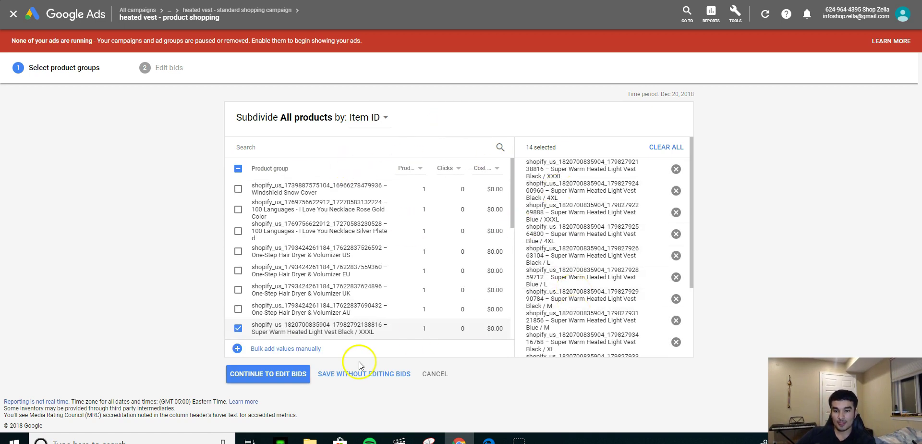
- Save the Item ID subdivision with the proposed bids and review the ad group's product group list
scroll(597, 278, "down", 3)
left_click(231, 382)
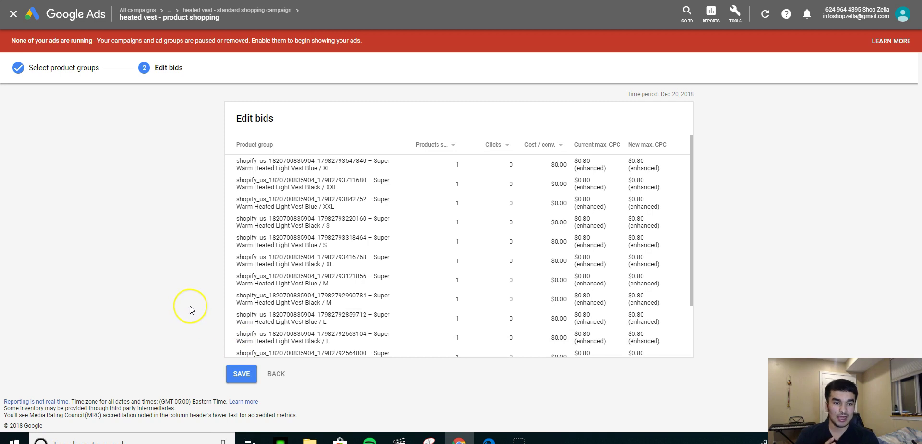
left_click(241, 374)
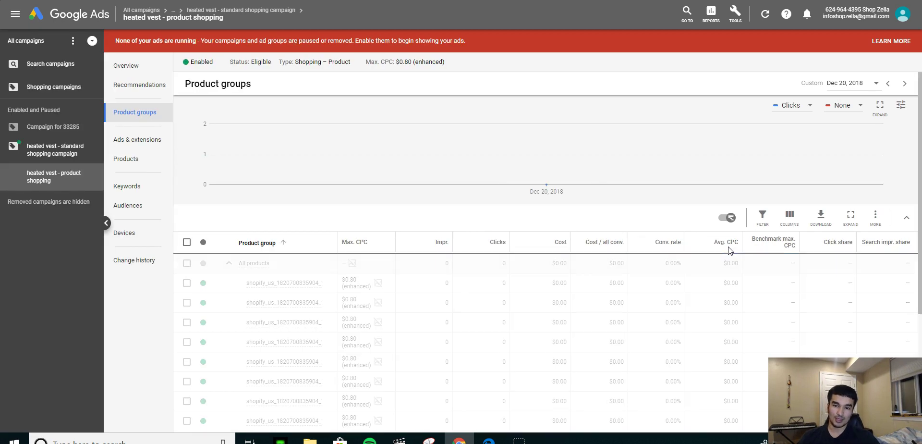
scroll(344, 317, "down", 3)
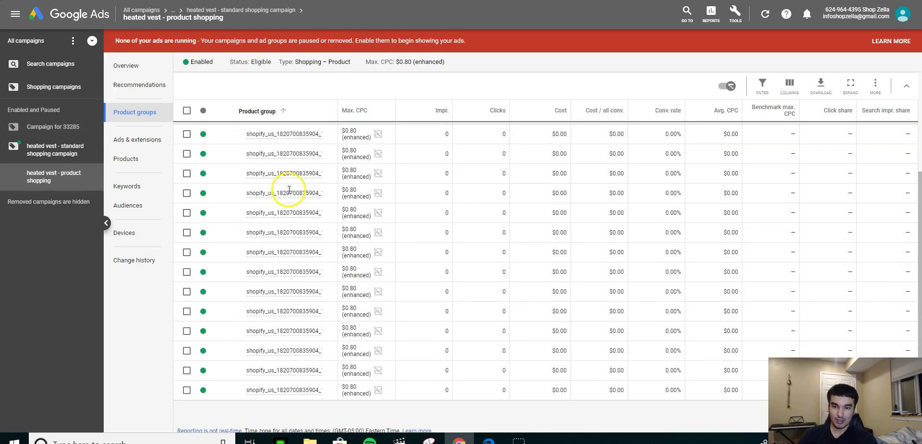
scroll(289, 190, "down", 3)
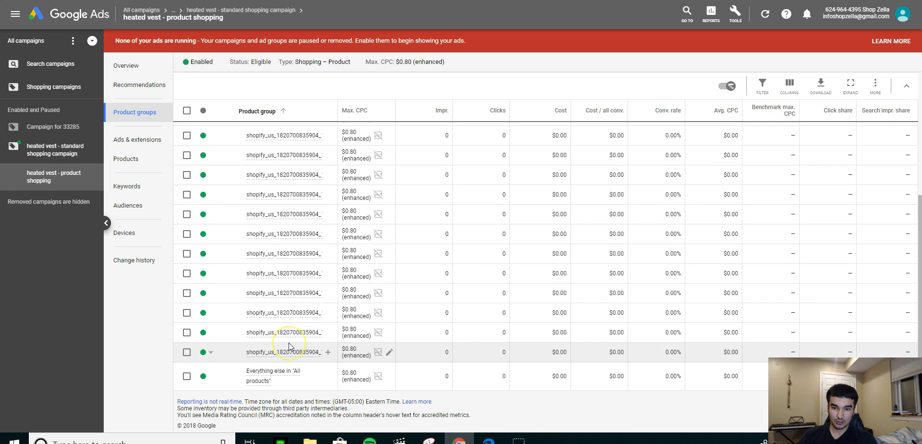
scroll(289, 345, "up", 6)
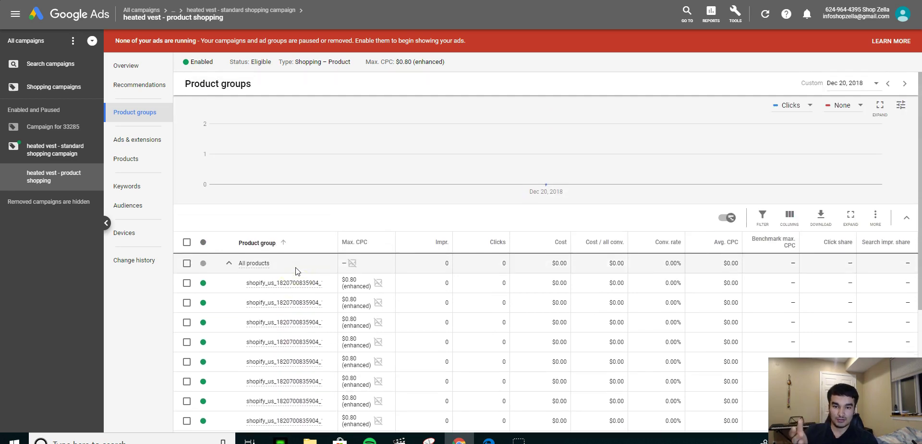